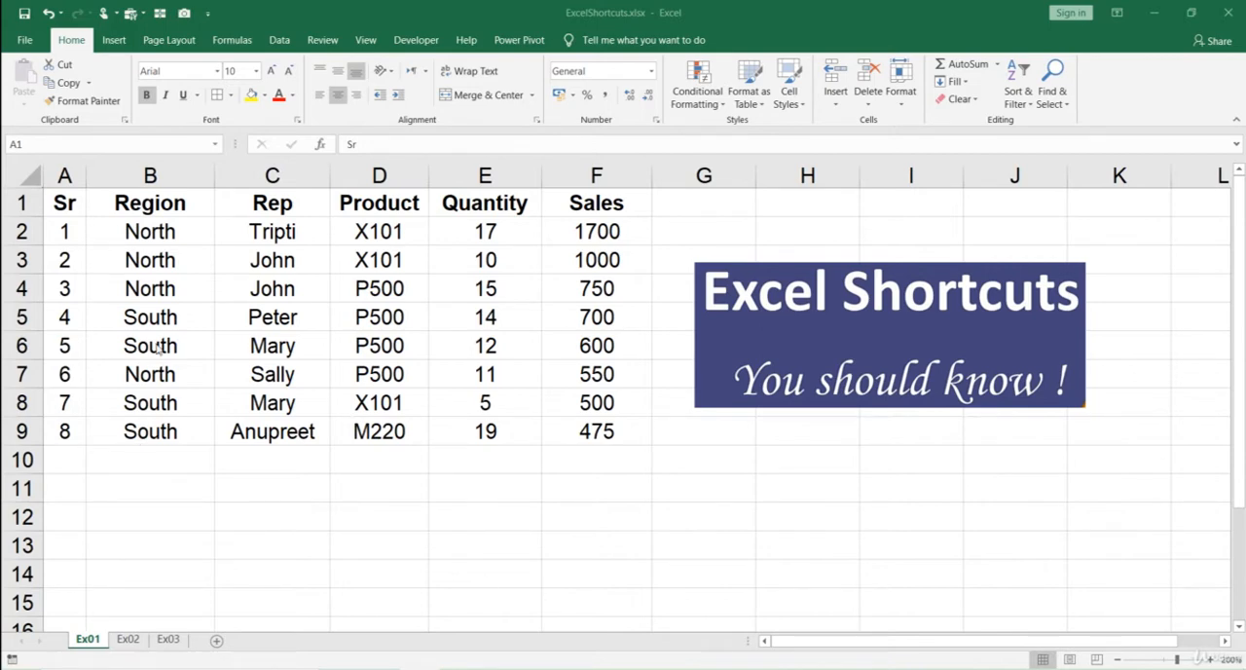
- Hide row 3 of the Ex01 sheet
{"action": "left_click", "coordinate": [172, 258]}
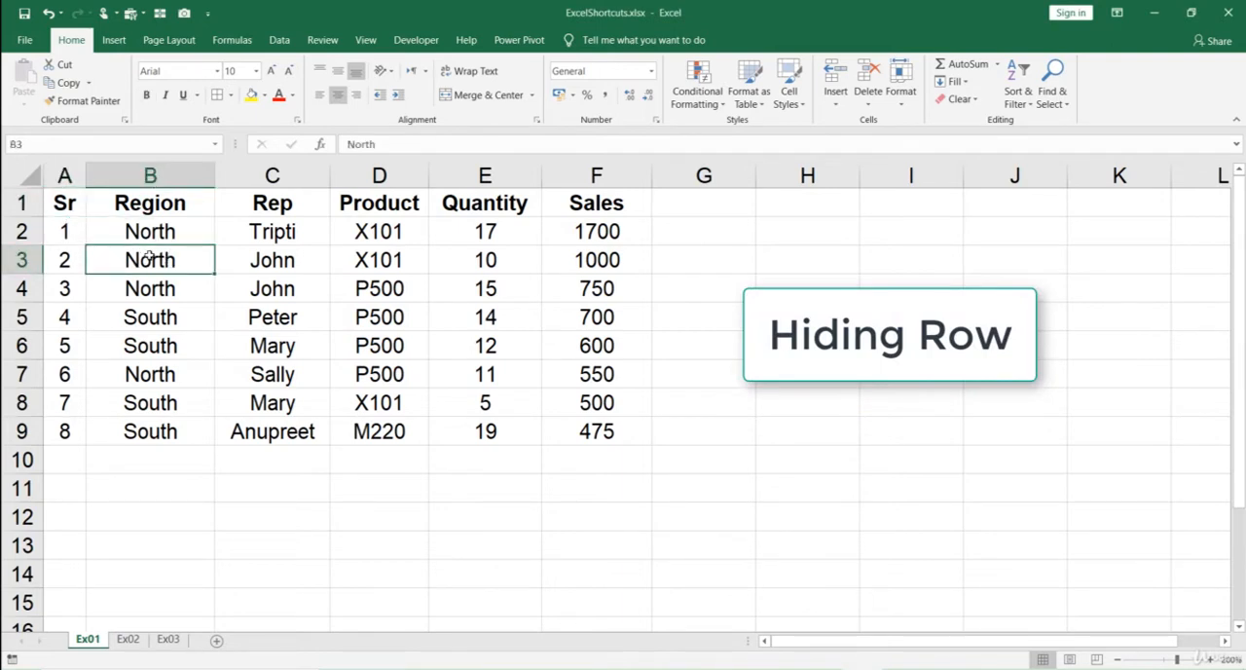
{"action": "left_click", "coordinate": [22, 260]}
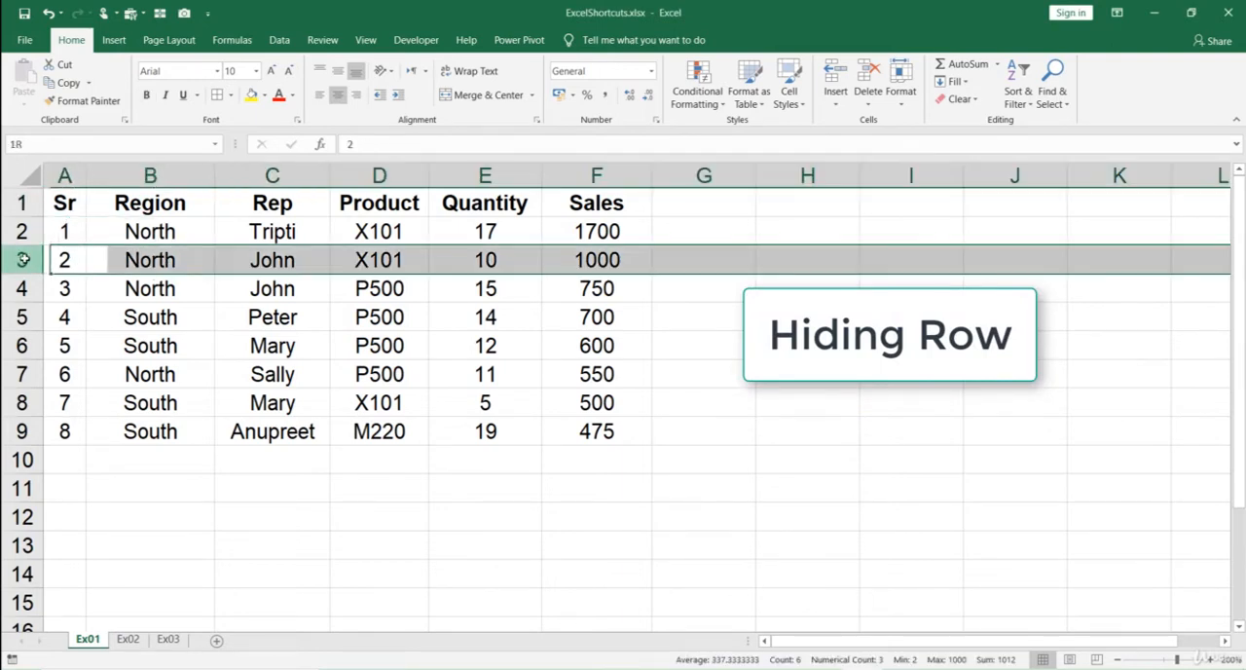
{"action": "left_click", "coordinate": [150, 257]}
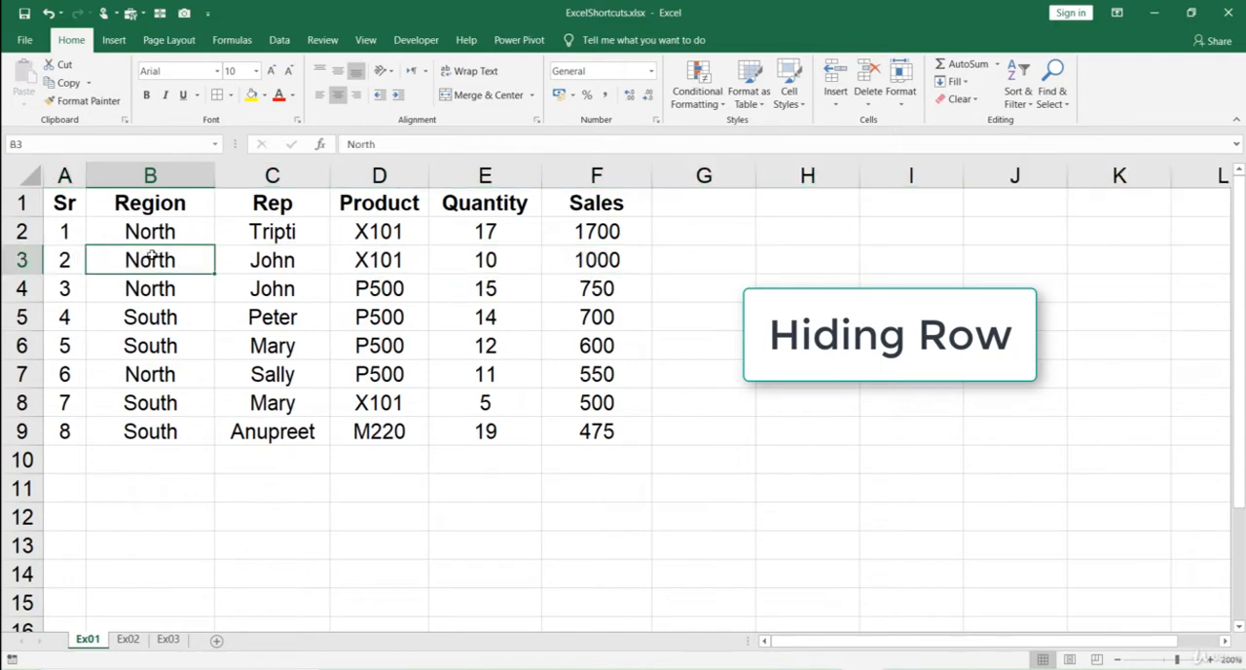
{"action": "left_click", "coordinate": [65, 259]}
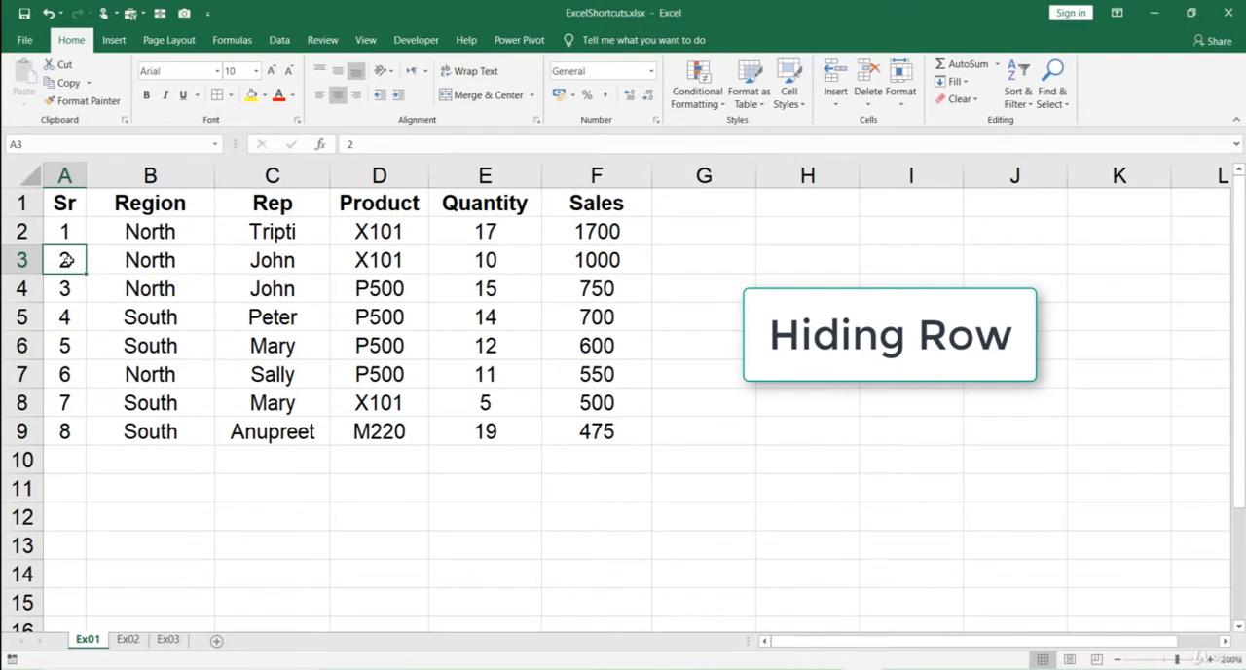
{"action": "left_click", "coordinate": [149, 258]}
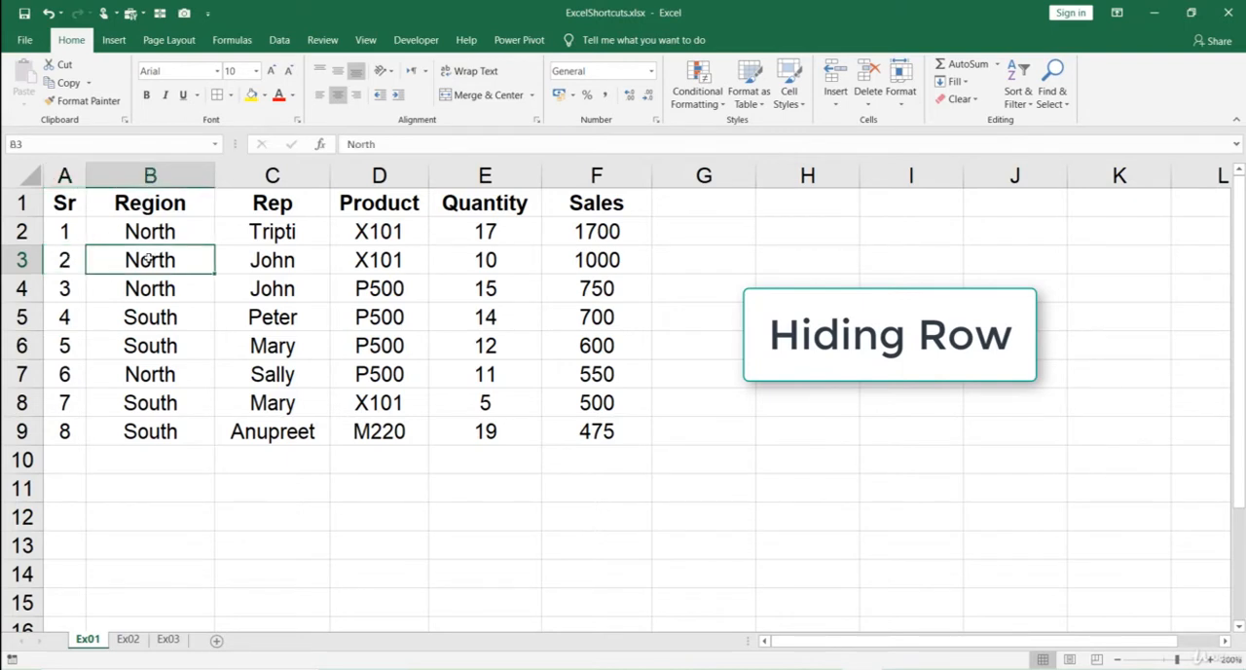
{"action": "left_click", "coordinate": [70, 259]}
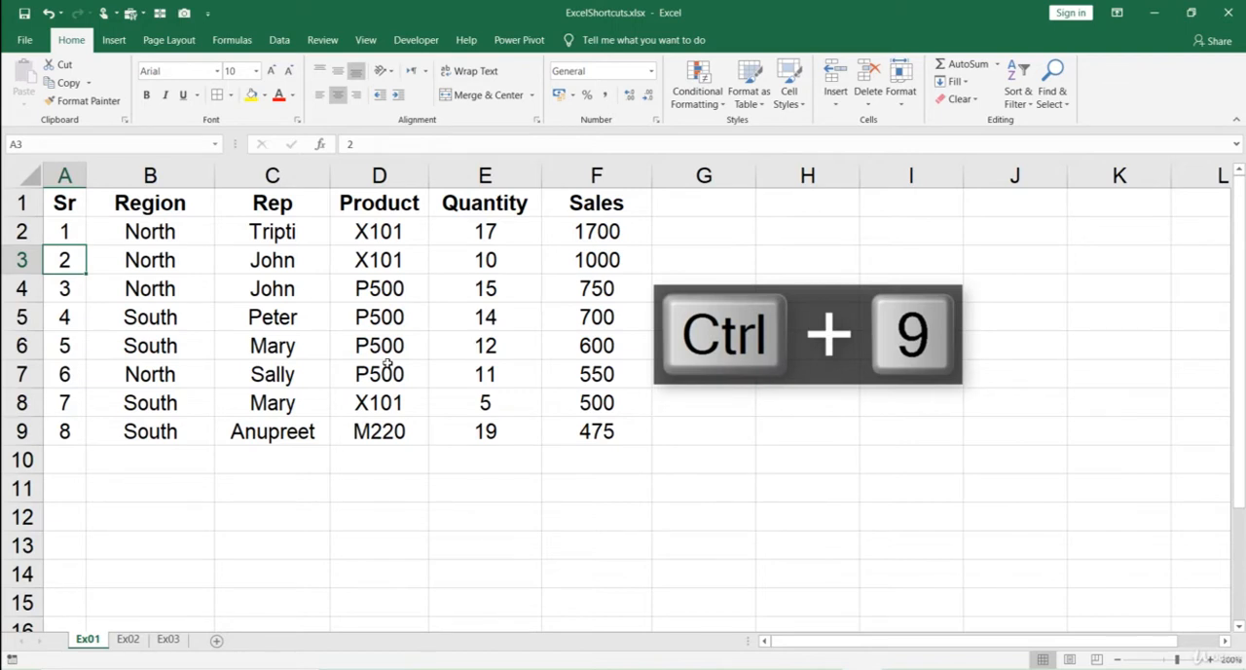
{"action": "key", "text": "ctrl+9"}
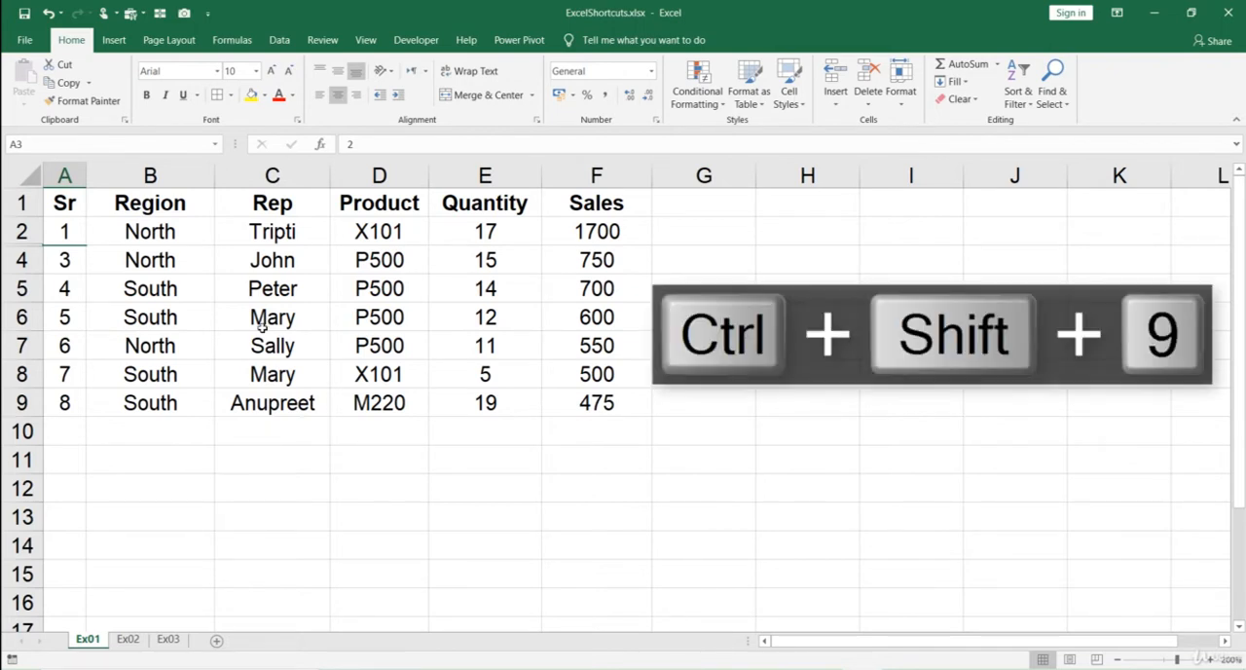
- Unhide row 3 between rows 2 and 4, leaving only cell A2 selected
{"action": "left_click", "coordinate": [69, 232]}
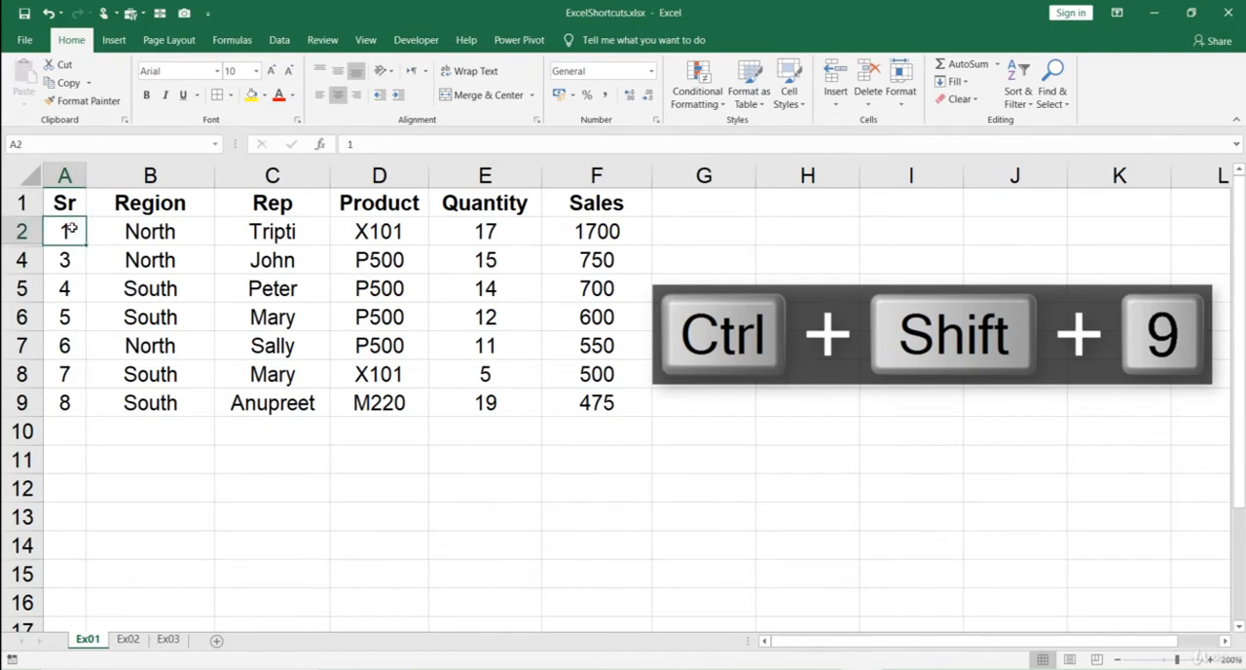
{"action": "left_click_drag", "start_coordinate": [69, 232], "coordinate": [67, 258]}
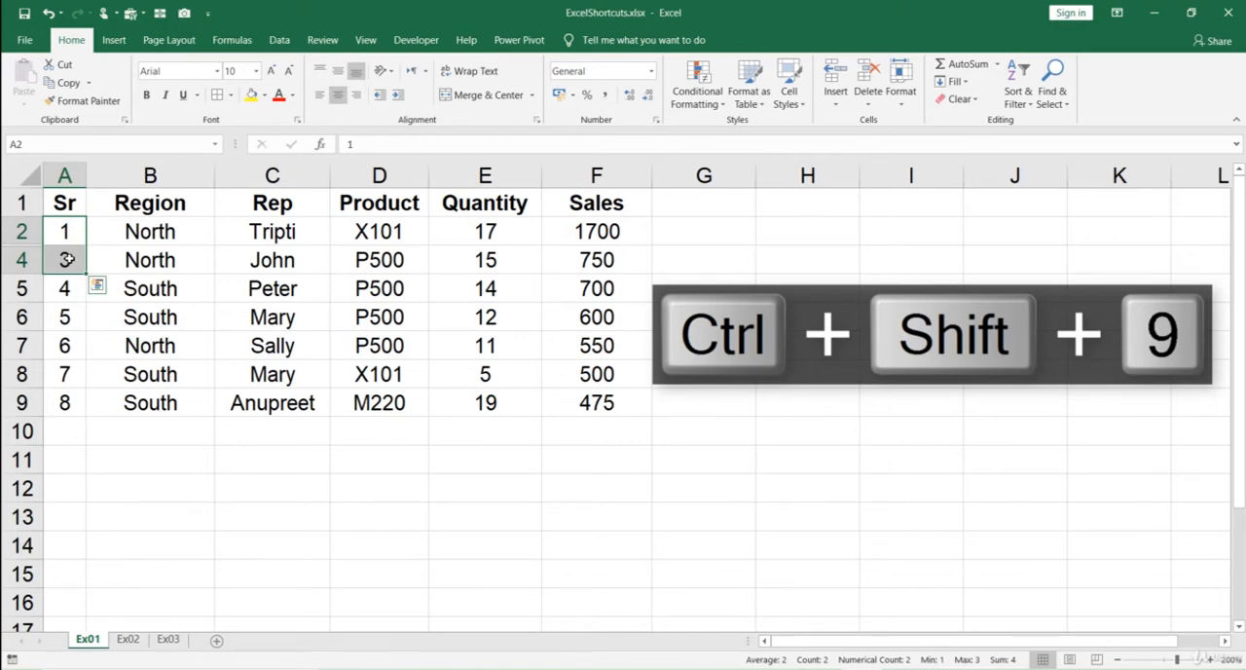
{"action": "key", "text": "ctrl+shift+9"}
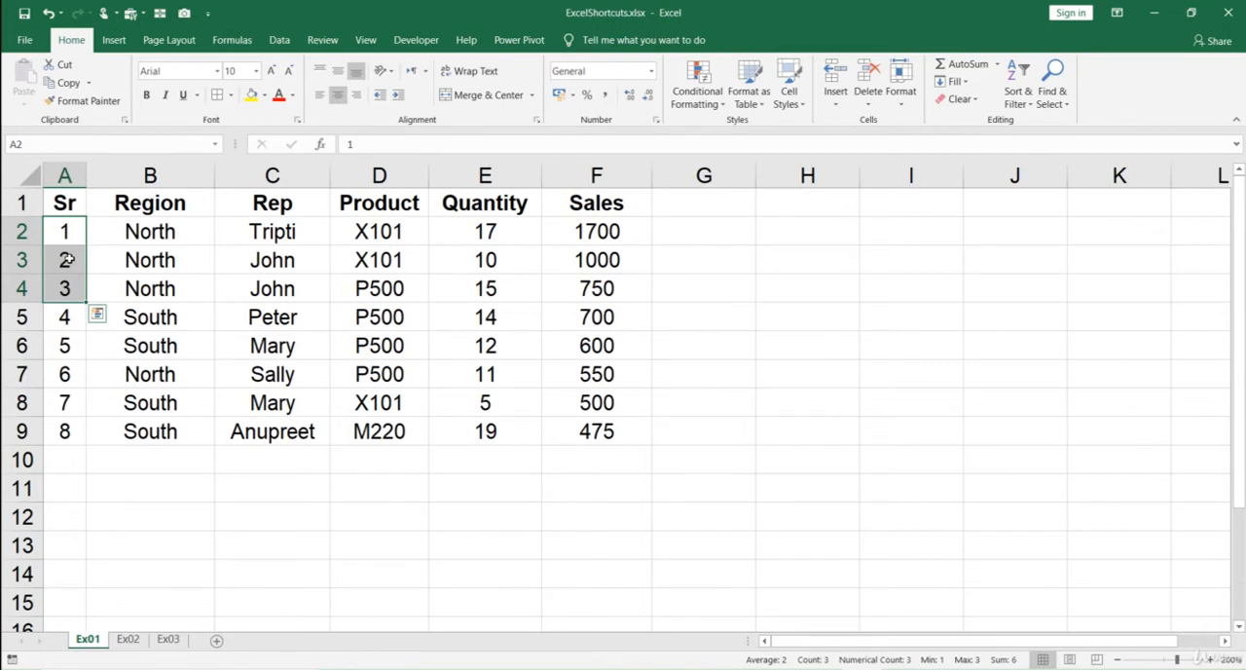
{"action": "key", "text": "shift+Up"}
{"action": "key", "text": "shift+Up"}
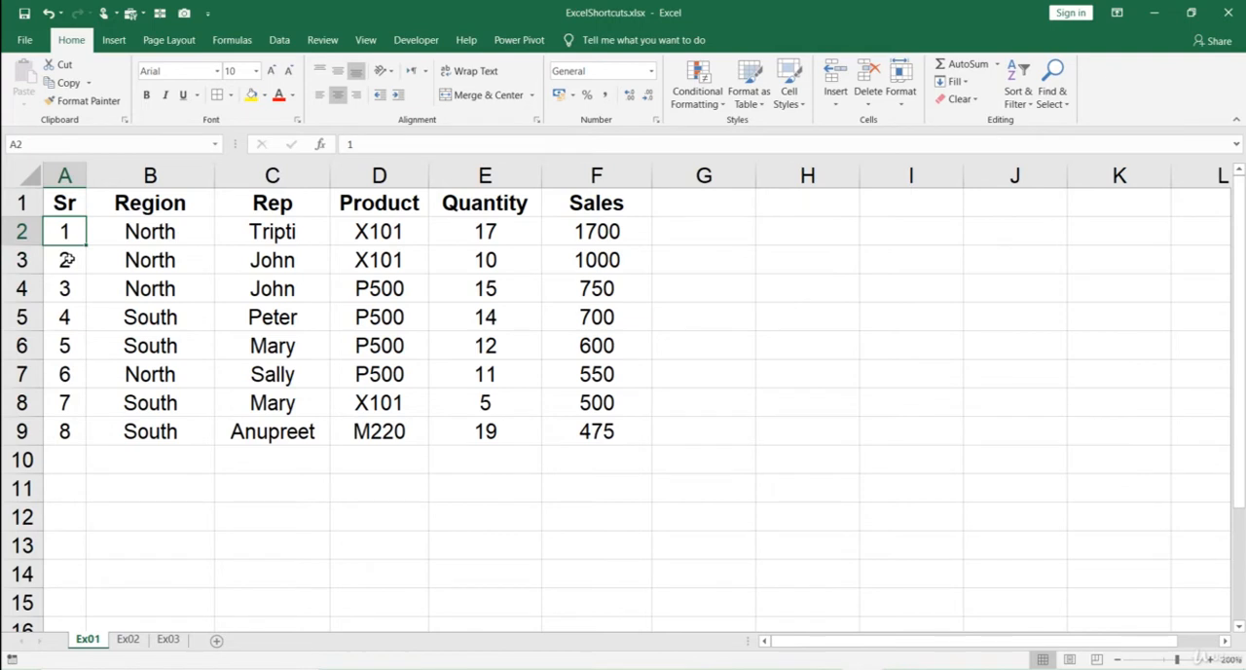
- Insert a default column chart of the sales by city on the Ex02 sheet
{"action": "key", "text": "ctrl+Page_Down"}
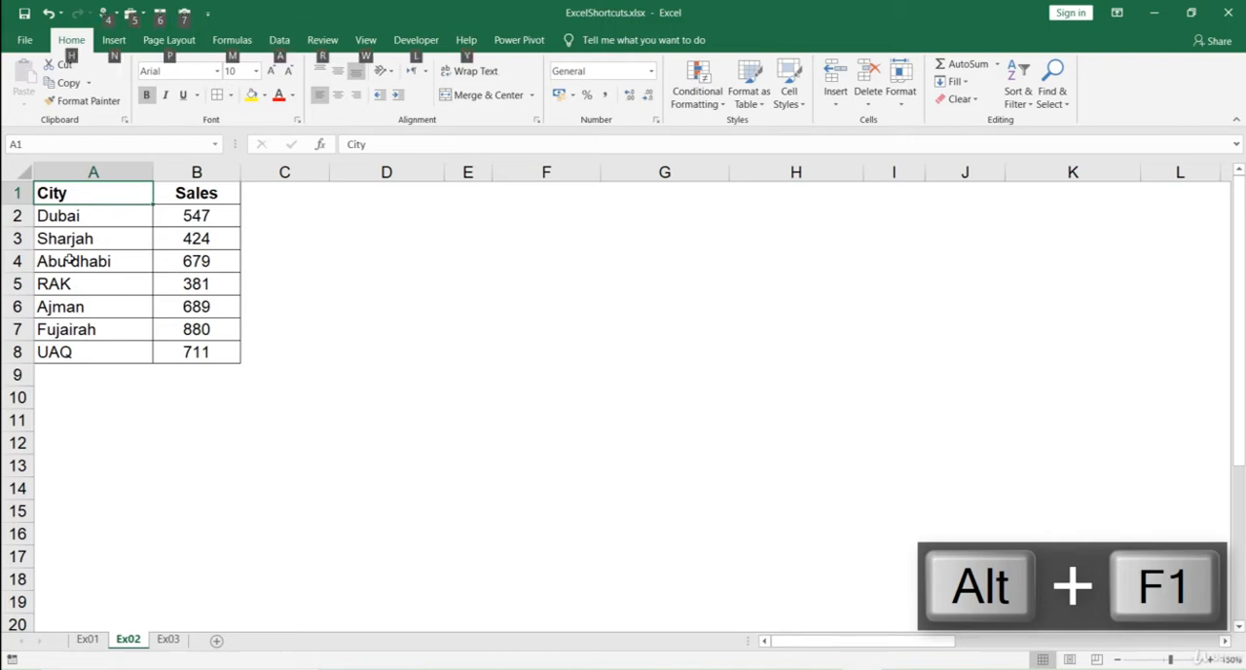
{"action": "key", "text": "alt+F1"}
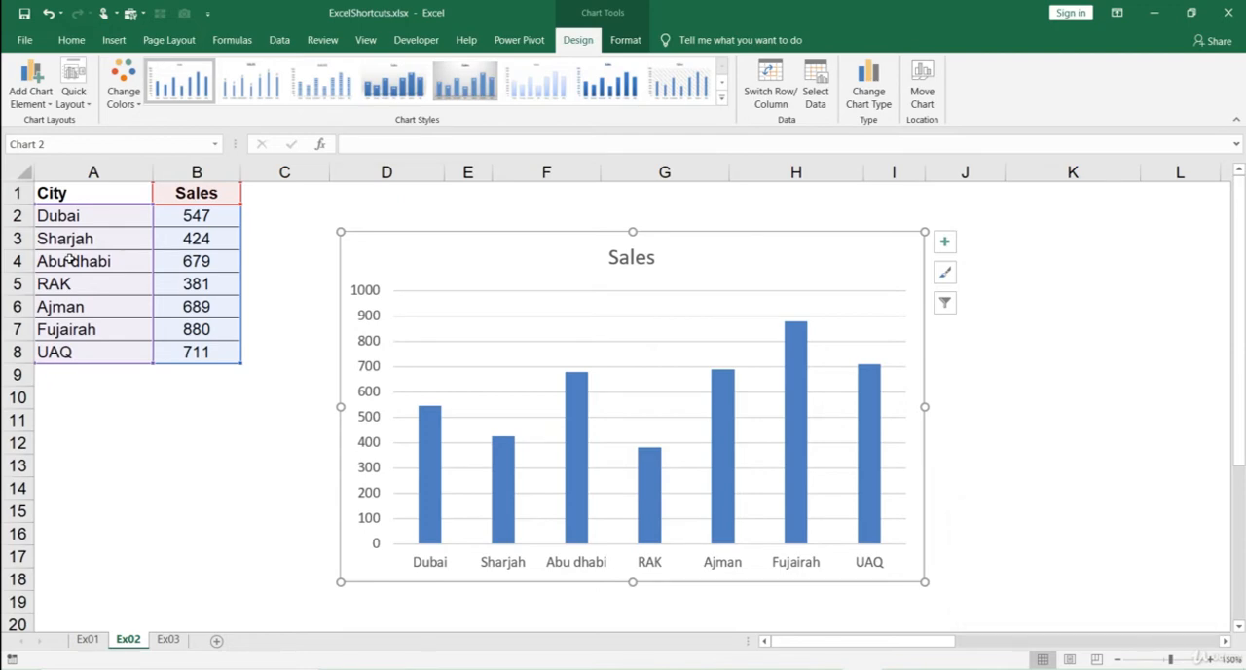
- Turn on filtering for the header row of the data table on the Ex03 sheet
{"action": "key", "text": "ctrl+Page_Down"}
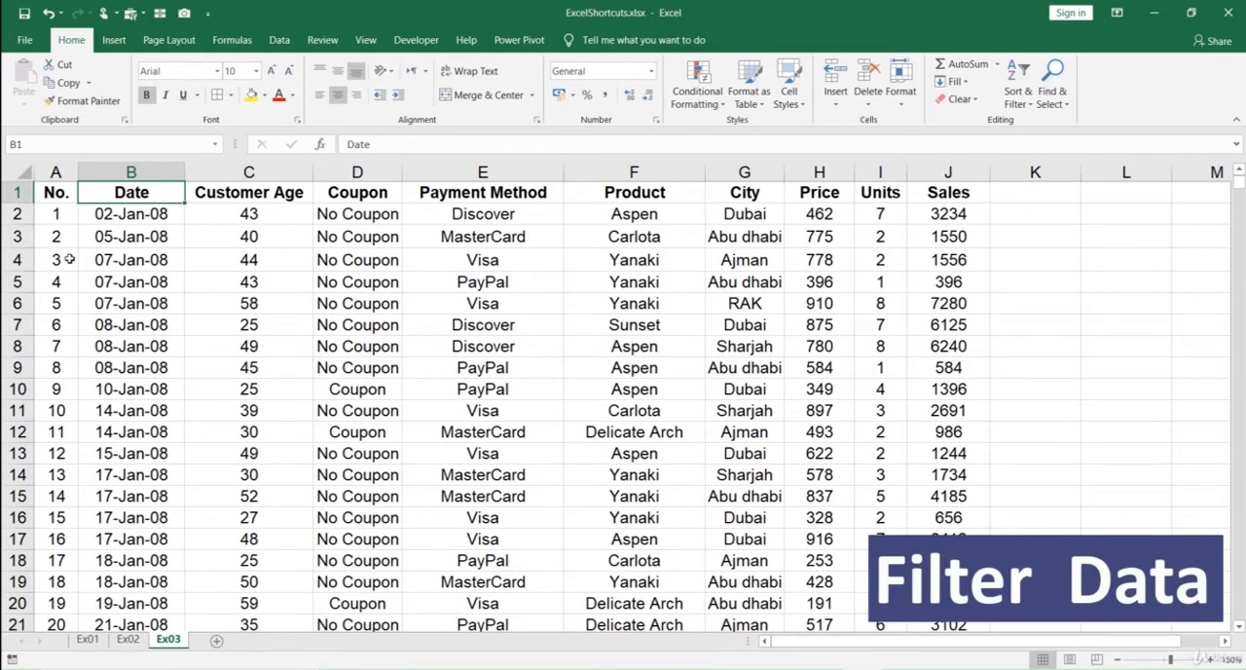
{"action": "key", "text": "Right"}
{"action": "key", "text": "Down"}
{"action": "key", "text": "Down"}
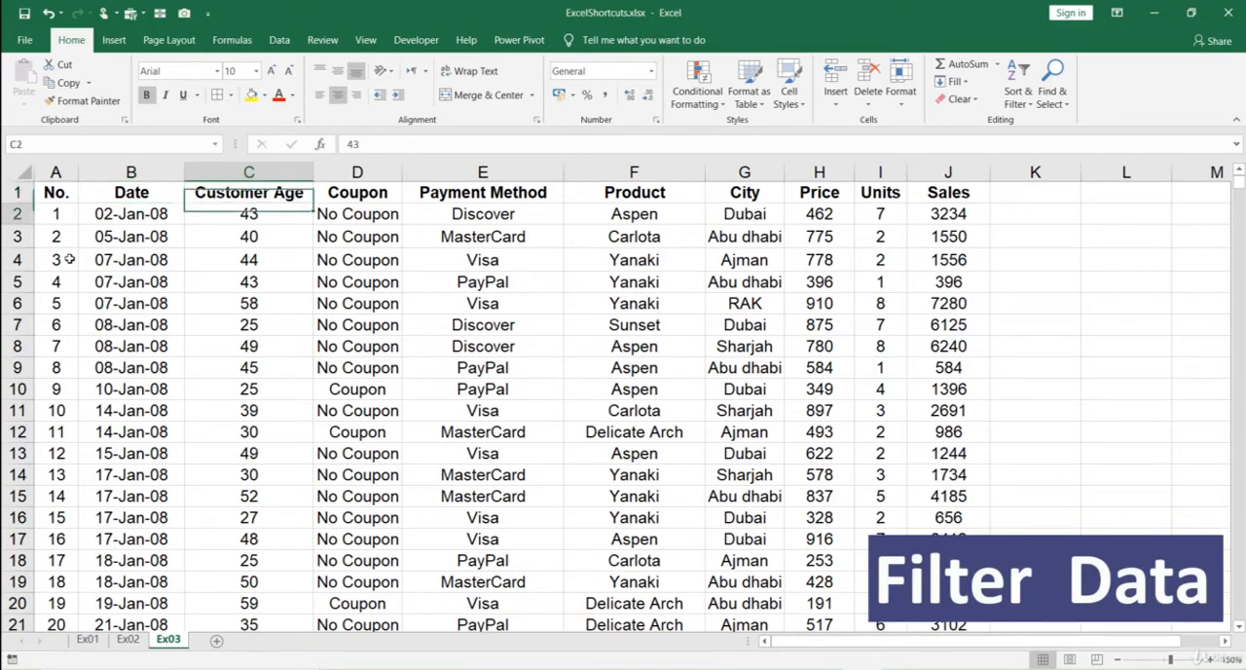
{"action": "key", "text": "Up"}
{"action": "key", "text": "Up"}
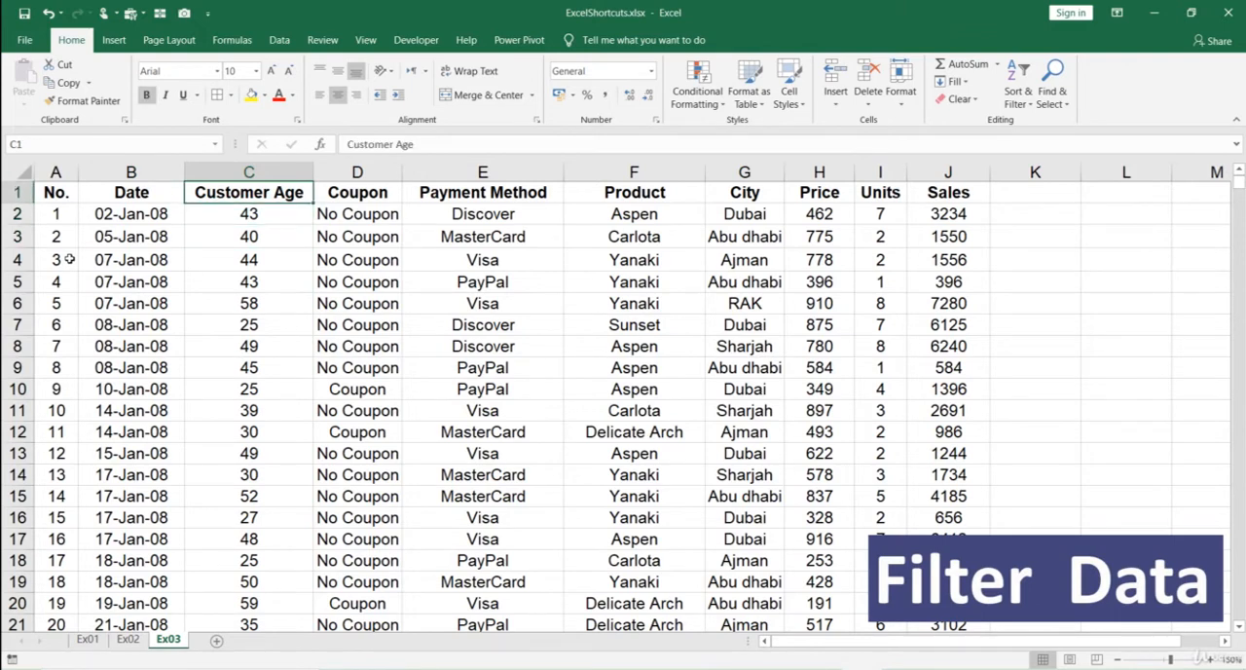
{"action": "key", "text": "ctrl+shift+l"}
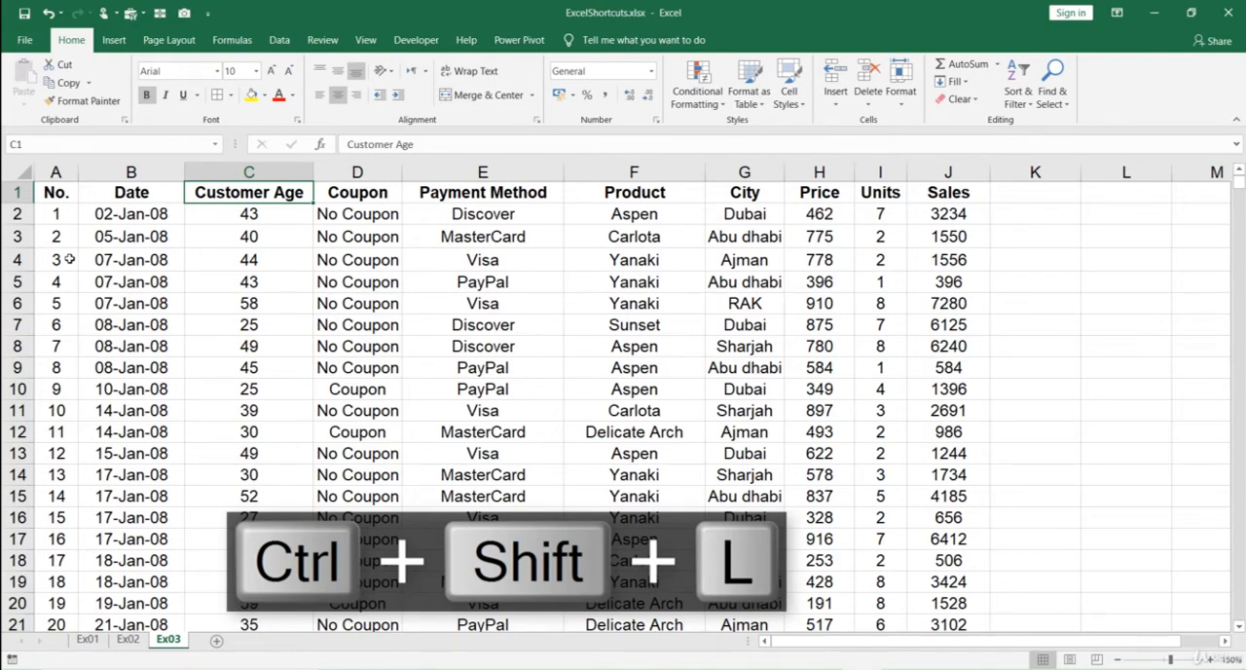
{"action": "key", "text": "ctrl+shift+l"}
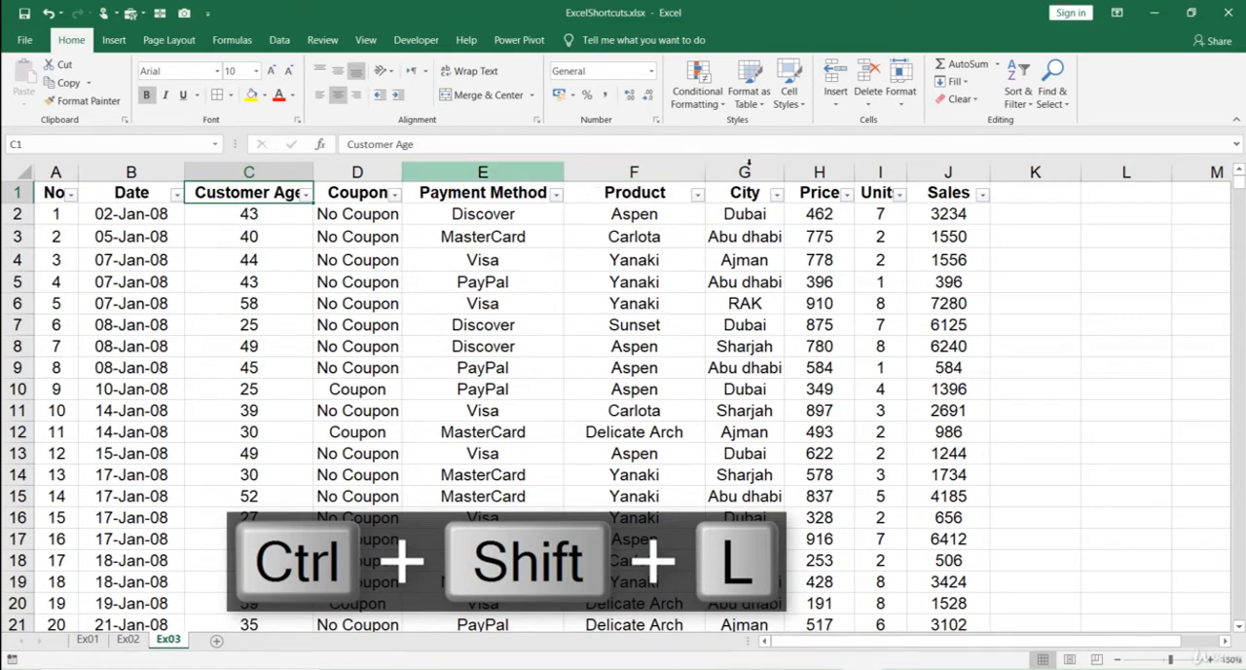
- Filter the City column to show only Dubai
{"action": "left_click", "coordinate": [776, 195]}
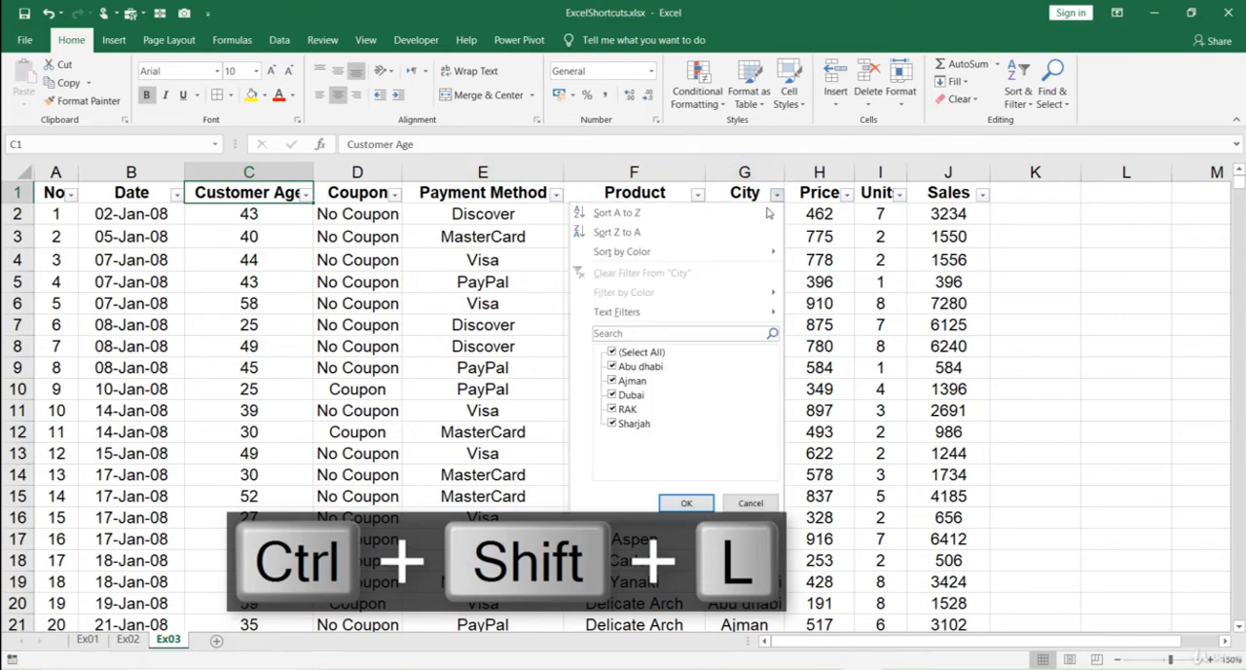
{"action": "left_click", "coordinate": [611, 352]}
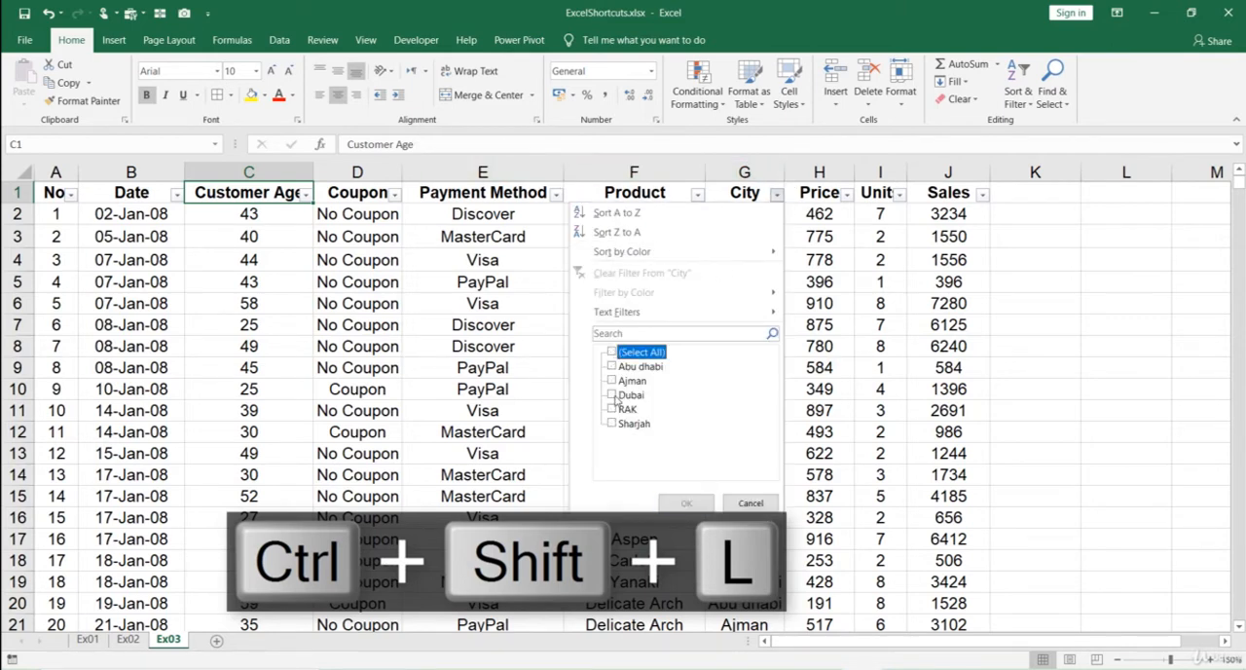
{"action": "left_click", "coordinate": [614, 395]}
{"action": "left_click", "coordinate": [687, 503]}
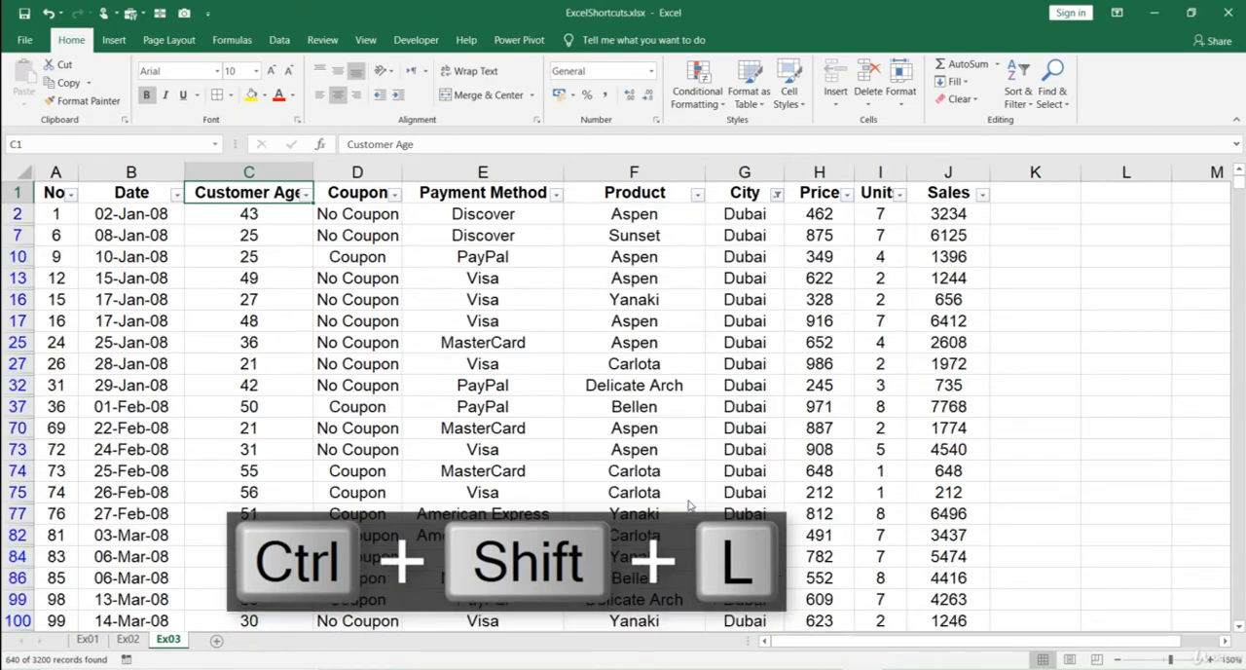
- Filter the Payment Method column to show only Discover
{"action": "left_click", "coordinate": [557, 195]}
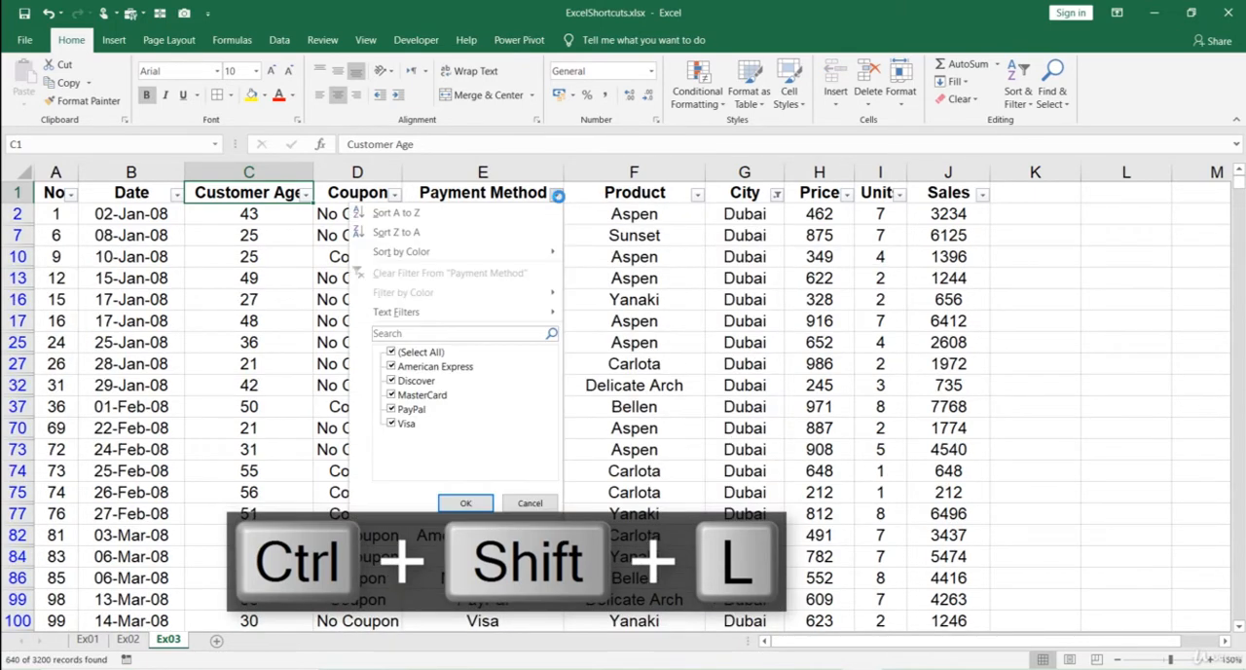
{"action": "left_click", "coordinate": [390, 352]}
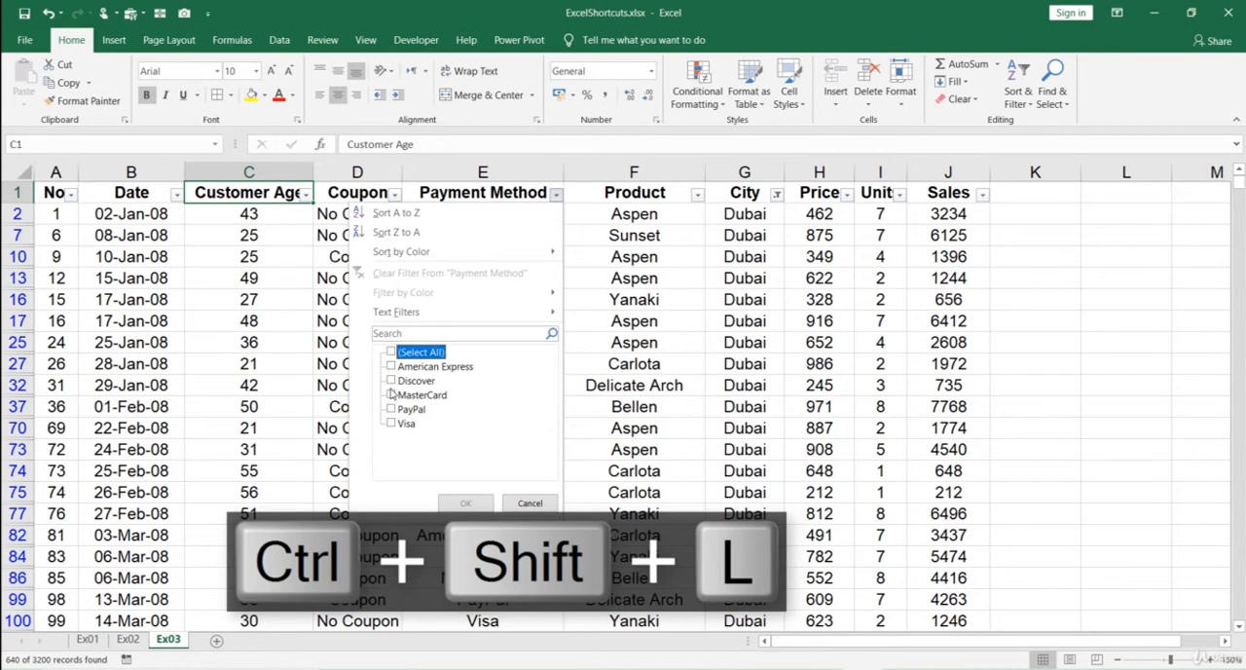
{"action": "left_click", "coordinate": [390, 381]}
{"action": "left_click", "coordinate": [465, 502]}
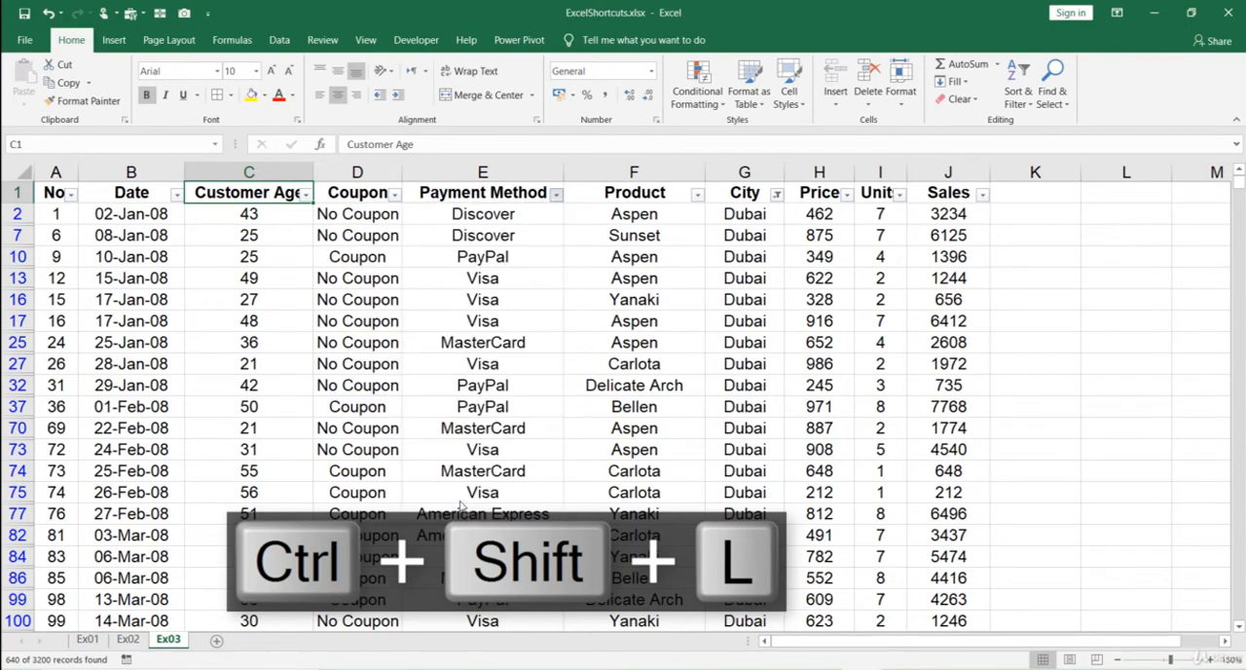
- Filter the Date column to show only the year 2013
{"action": "left_click", "coordinate": [175, 194]}
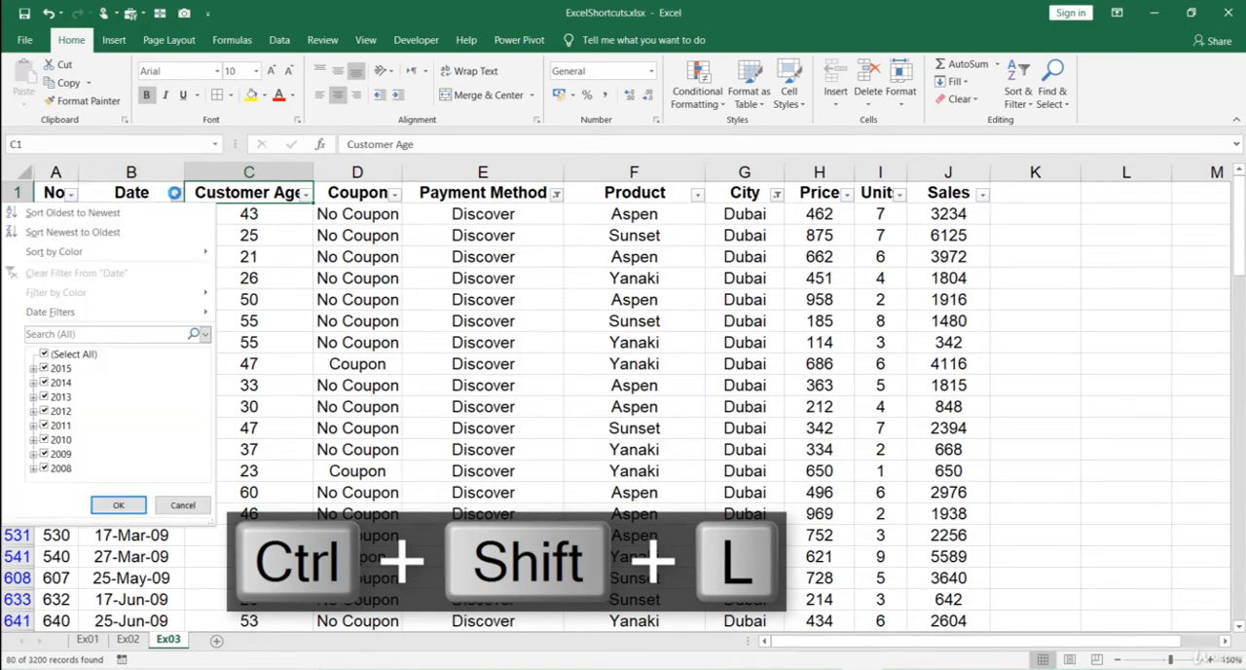
{"action": "left_click", "coordinate": [44, 354]}
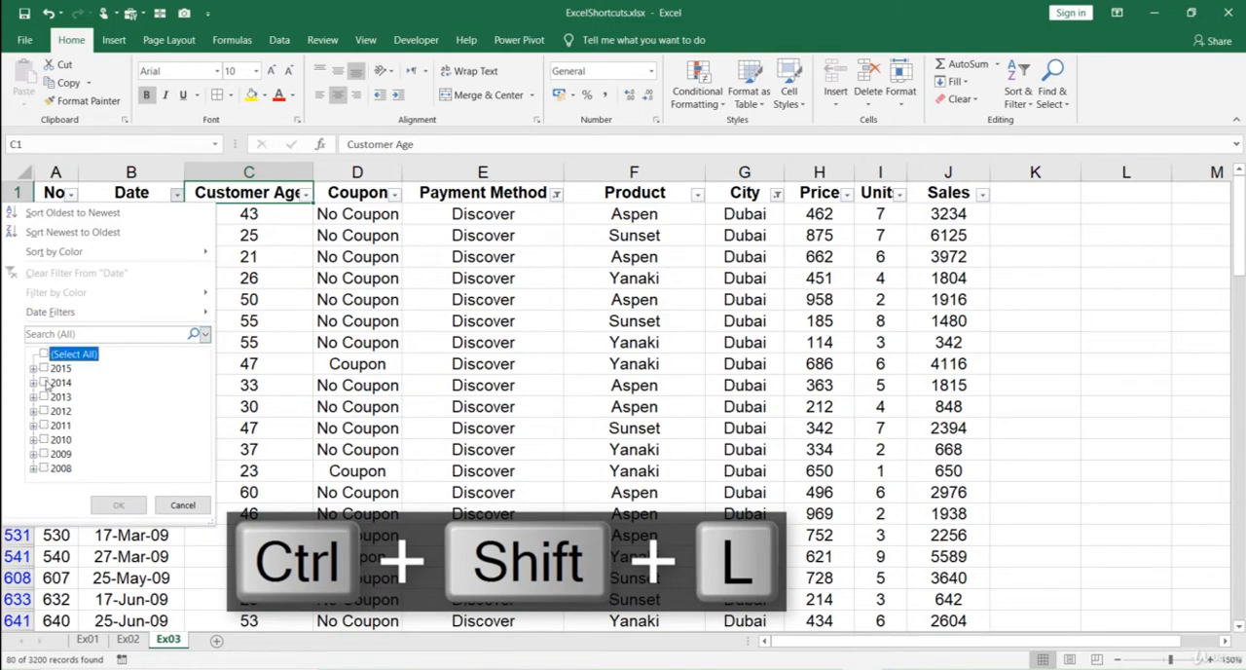
{"action": "left_click", "coordinate": [44, 398]}
{"action": "left_click", "coordinate": [126, 504]}
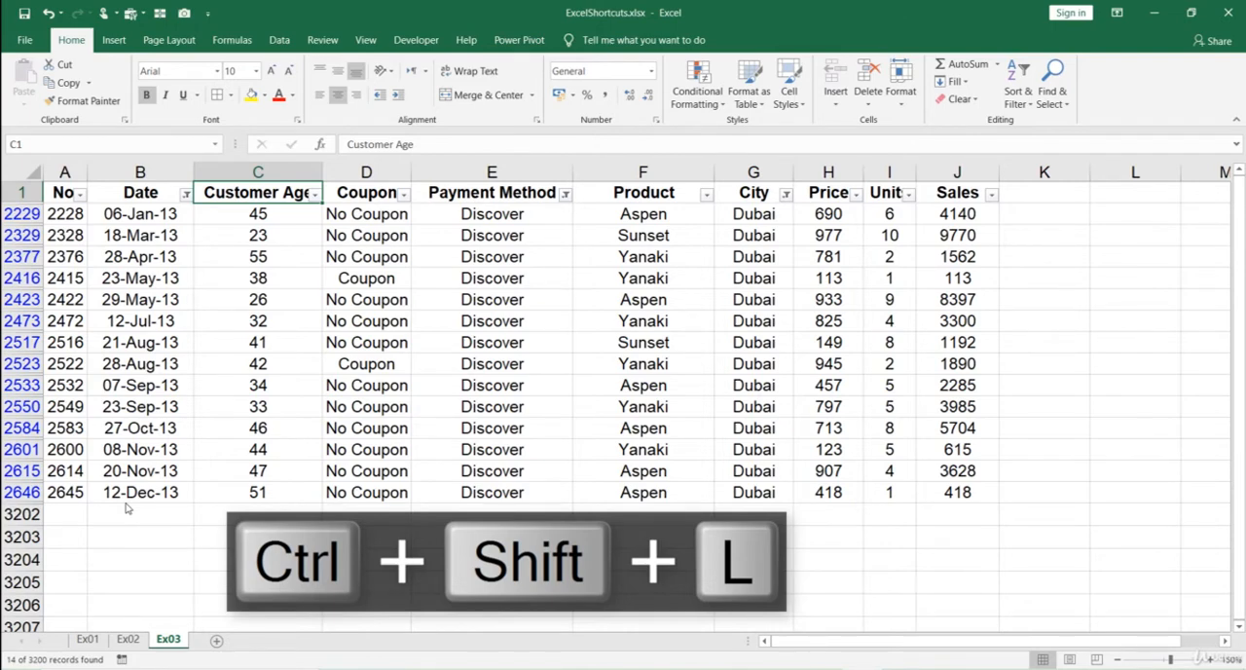
- Turn off filtering on the Ex03 table, removing all column filters
{"action": "key", "text": "ctrl+shift+l"}
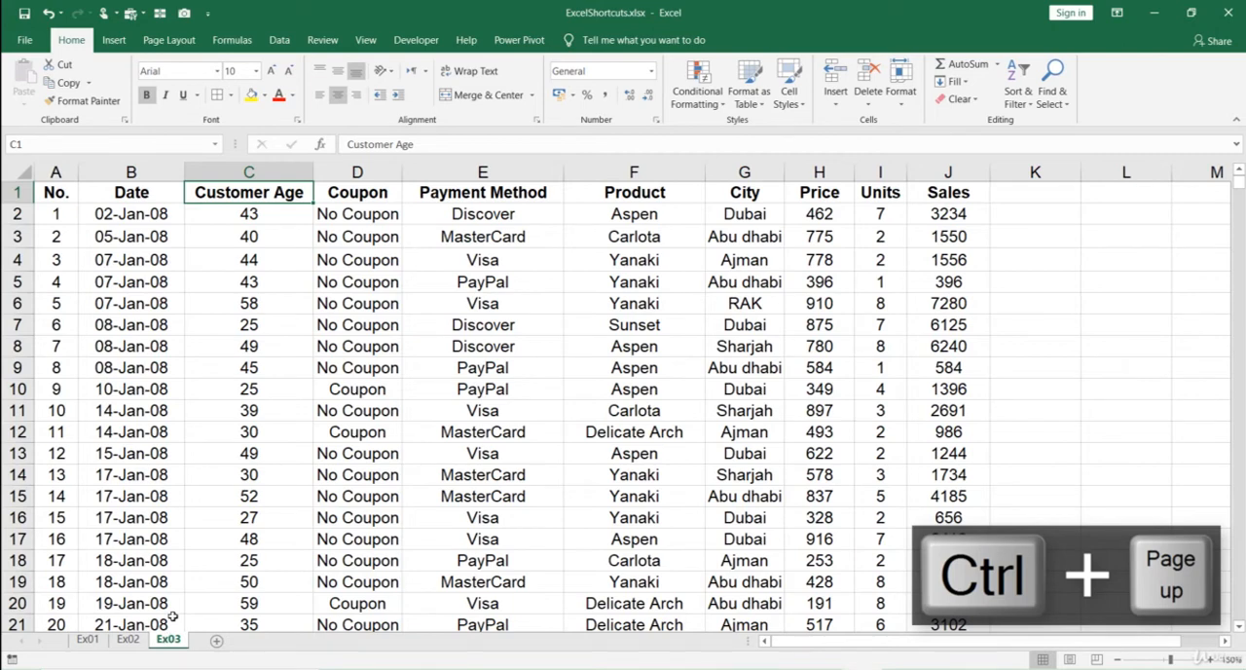
- Go back through the worksheets to Ex01 and return forward to Ex03
{"action": "key", "text": "ctrl+Page_Up"}
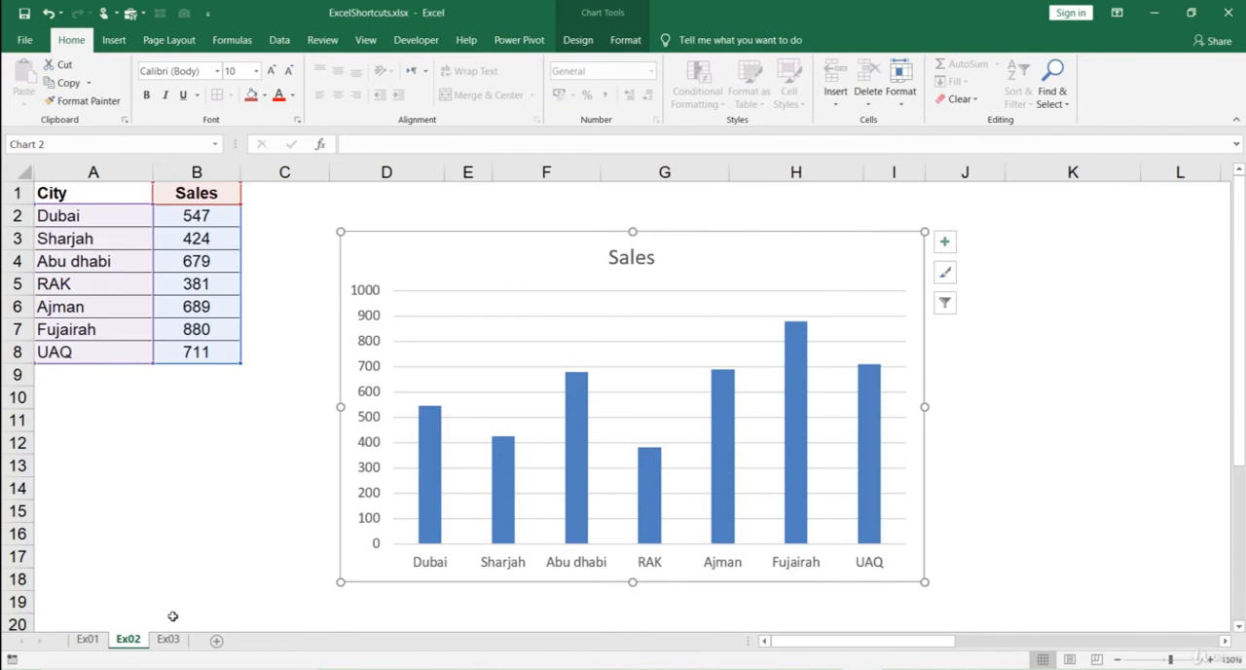
{"action": "key", "text": "ctrl+Page_Up"}
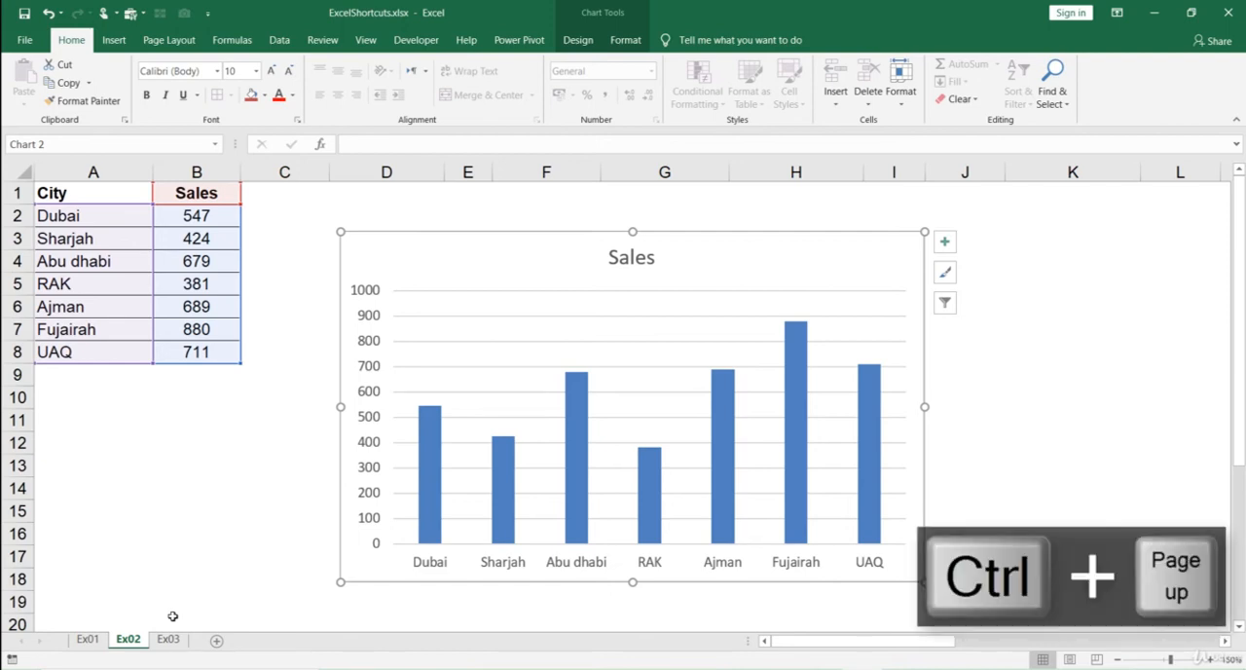
{"action": "key", "text": "ctrl+Page_Up"}
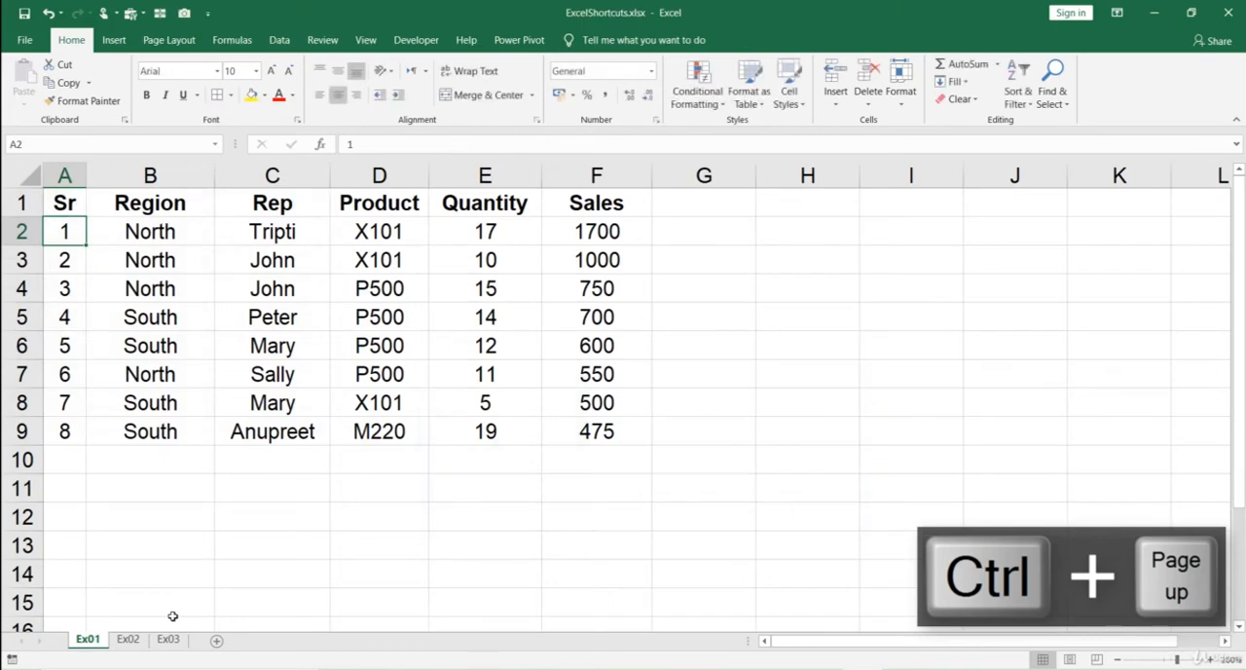
{"action": "key", "text": "ctrl+Page_Down"}
{"action": "key", "text": "ctrl+Page_Down"}
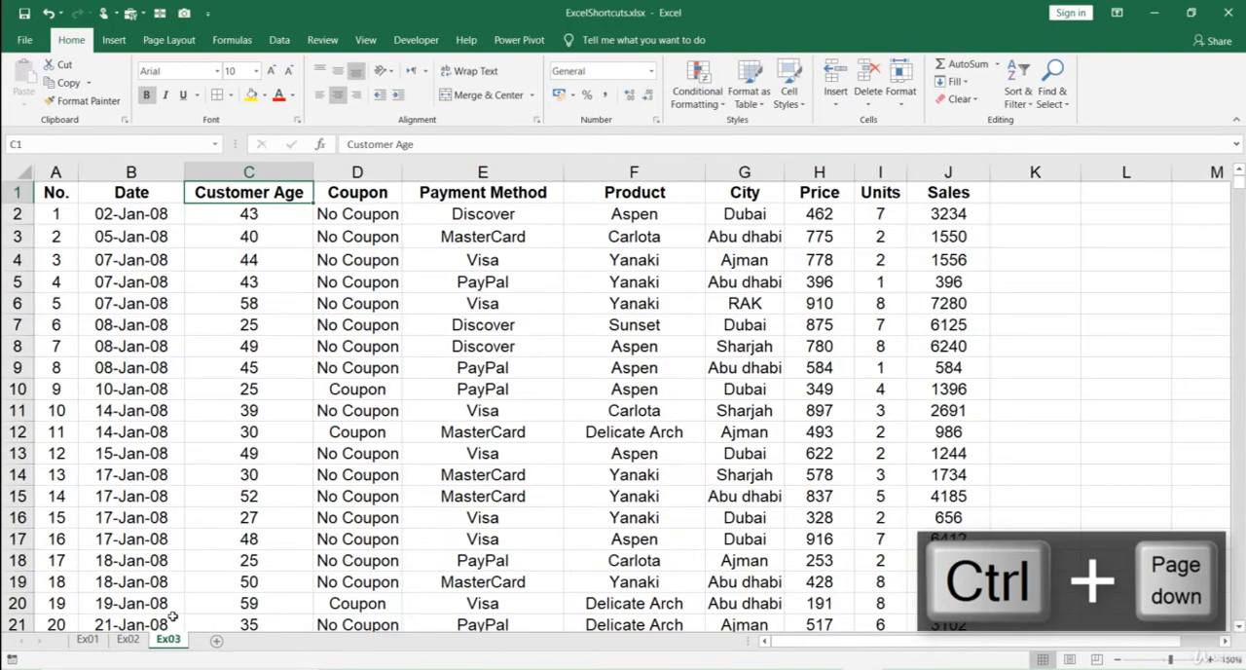